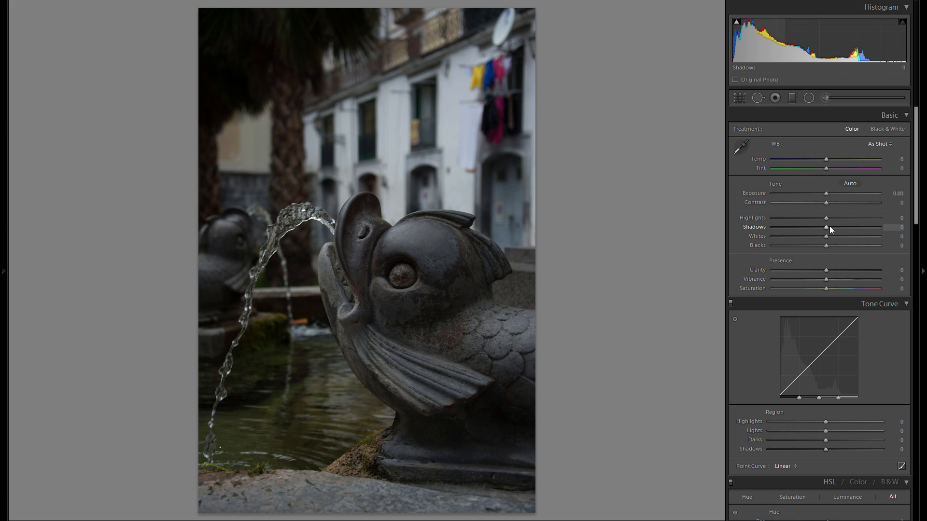
- Recover the photo's tonal range with Highlights at -49, Shadows at +100 and Whites at +61, checking the water jet's detail
drag(830, 227, 856, 236)
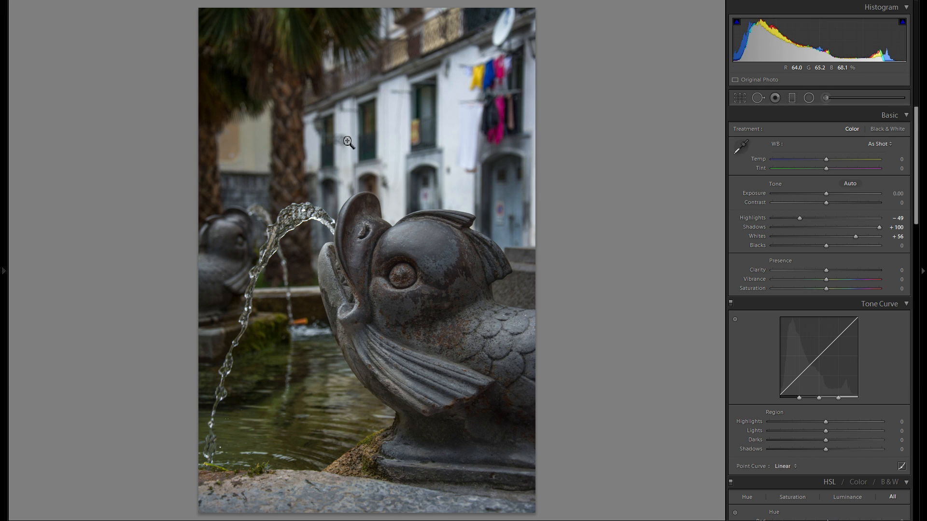
drag(856, 236, 860, 236)
click(314, 221)
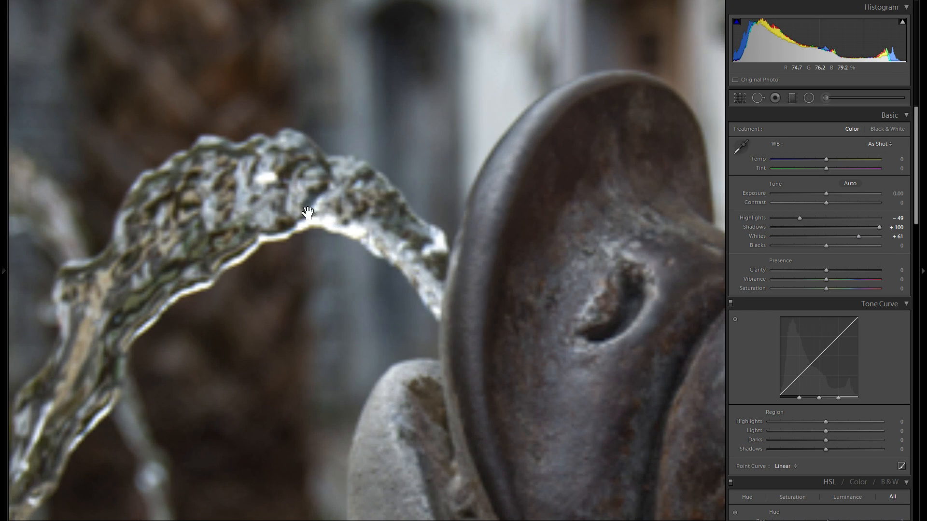
click(333, 232)
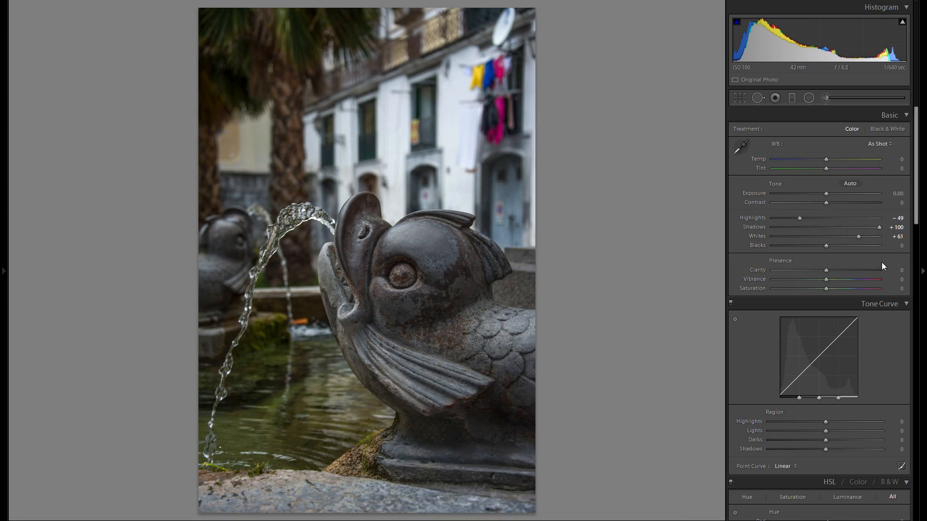
- Set the photo's Contrast to +20 and Exposure to +0.52, keeping Blacks at 0
mouse_move(827, 245)
mouse_down()
mouse_move(795, 246)
mouse_move(855, 251)
mouse_move(810, 249)
mouse_move(825, 249)
mouse_up()
double_click(760, 246)
mouse_move(827, 204)
mouse_down()
mouse_move(843, 206)
mouse_move(836, 202)
mouse_up()
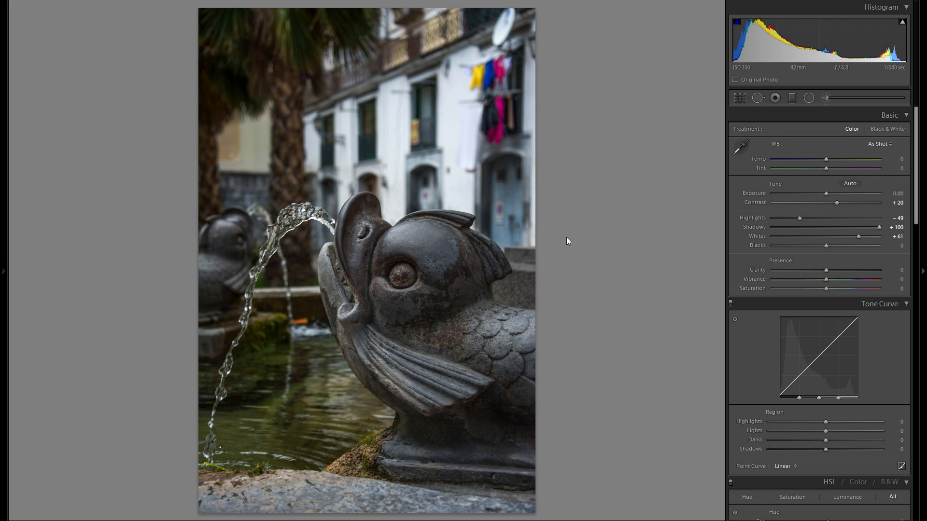
drag(826, 193, 832, 191)
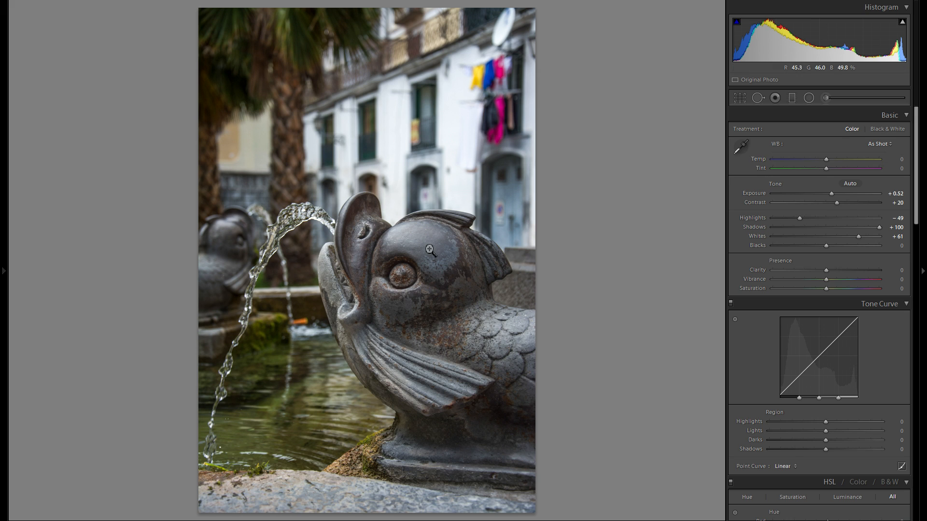
mouse_move(826, 160)
mouse_down()
mouse_move(847, 161)
mouse_move(832, 165)
mouse_up()
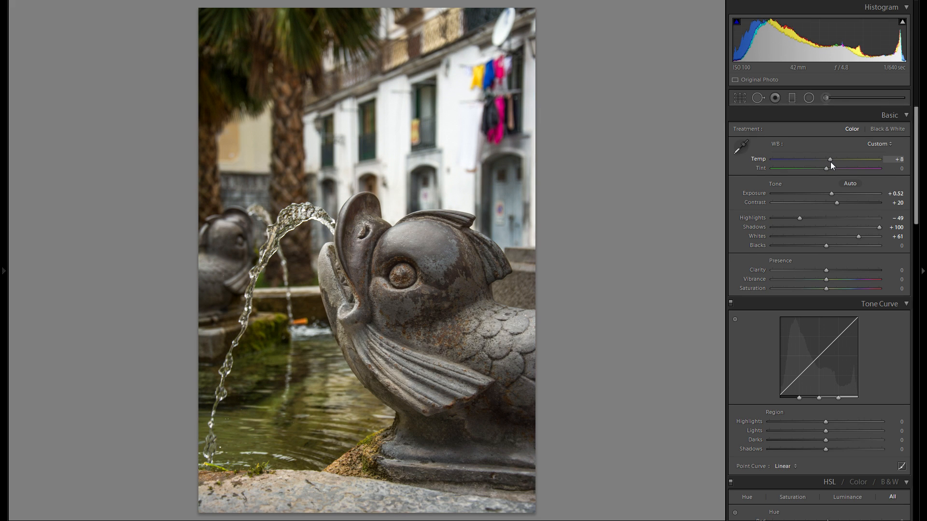
double_click(755, 158)
scroll(869, 279, down, 4)
scroll(863, 279, down, 4)
scroll(854, 279, up, 8)
- Tint the highlights warm with Split Toning, using hue 39 and saturation 43
scroll(828, 286, down, 6)
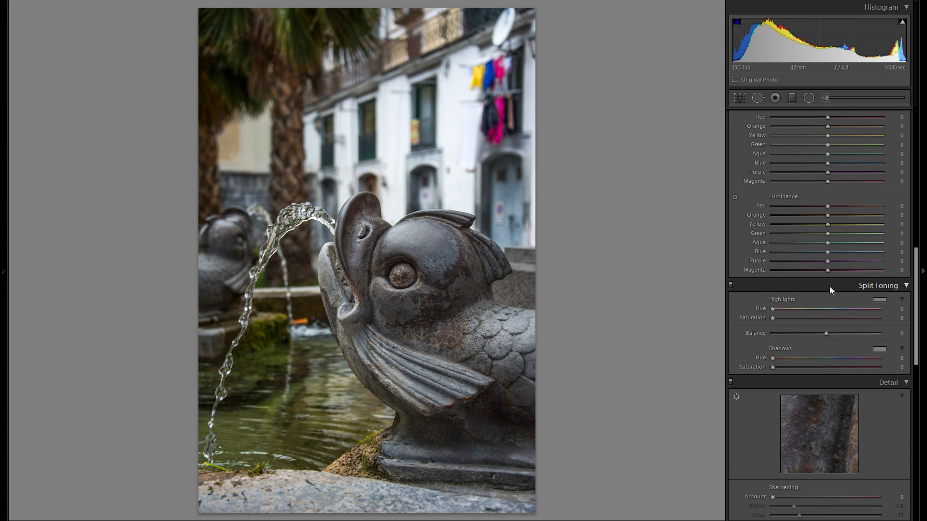
click(880, 299)
drag(767, 317, 763, 322)
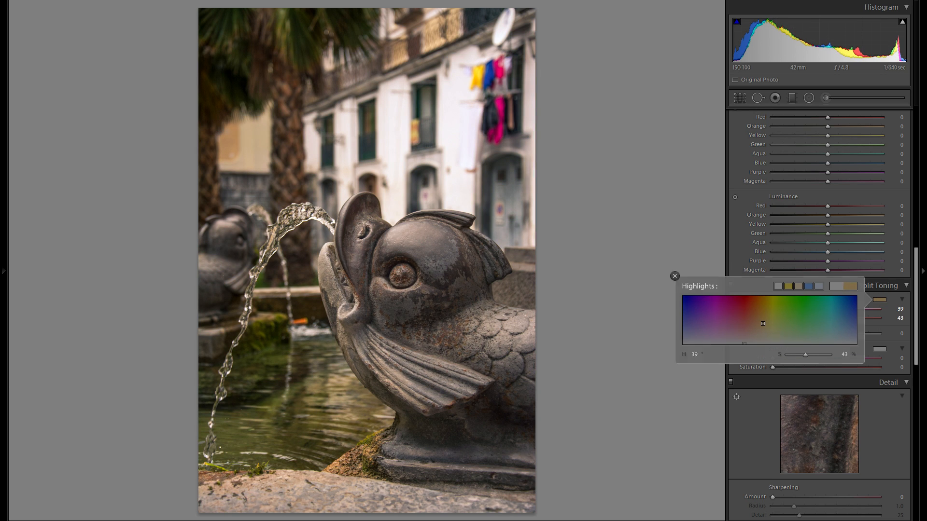
click(676, 277)
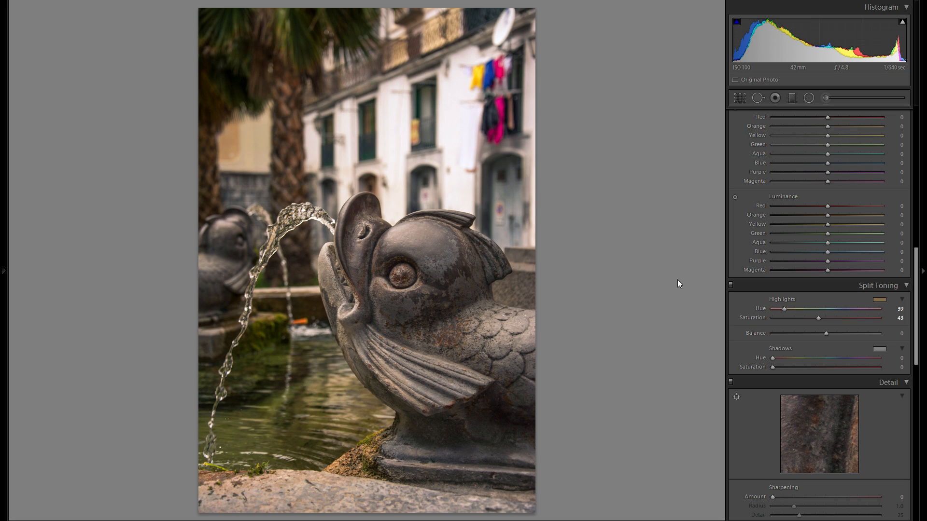
- Compare the photo with and without the Split Toning effect
click(732, 285)
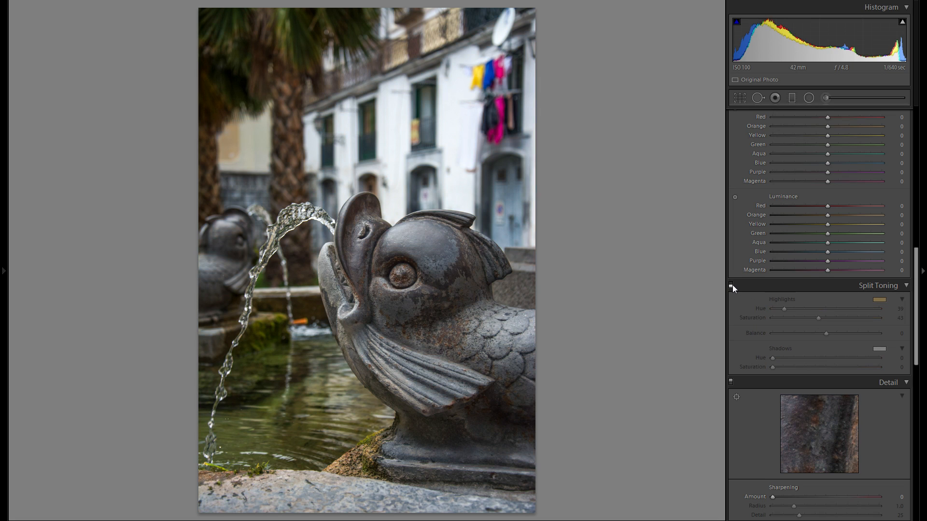
click(732, 285)
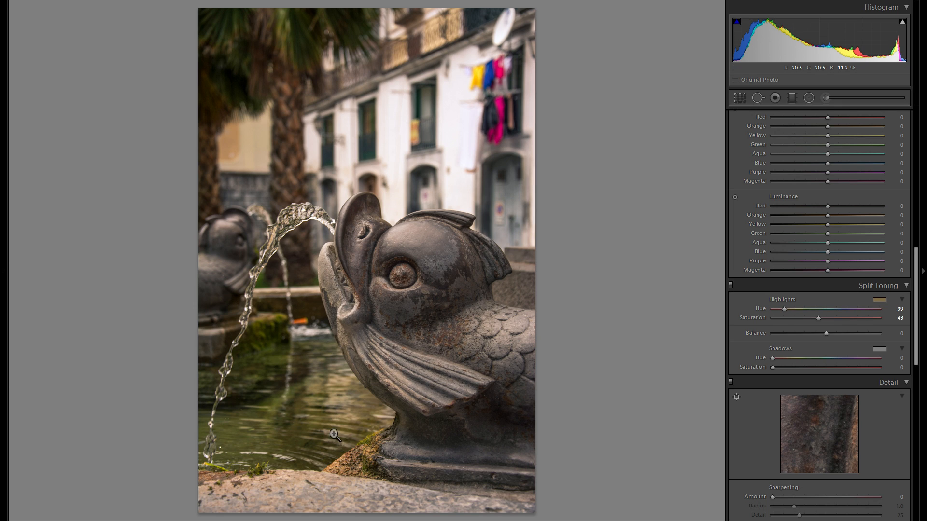
click(731, 285)
click(731, 285)
click(731, 285)
- Try a white balance Temp of +12 without Split Toning, reset it to 0 and re-enable Split Toning
scroll(773, 292, up, 10)
drag(826, 159, 832, 160)
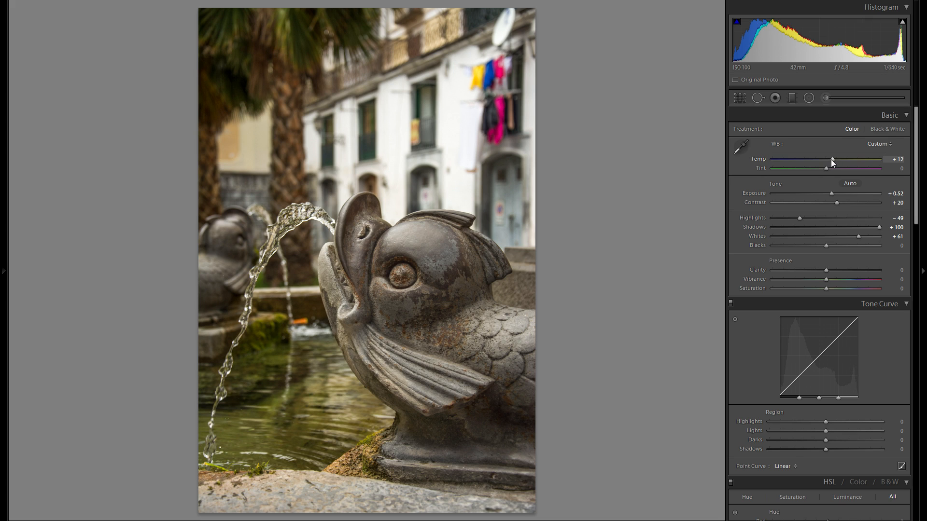
double_click(765, 159)
scroll(852, 251, down, 8)
scroll(828, 255, down, 3)
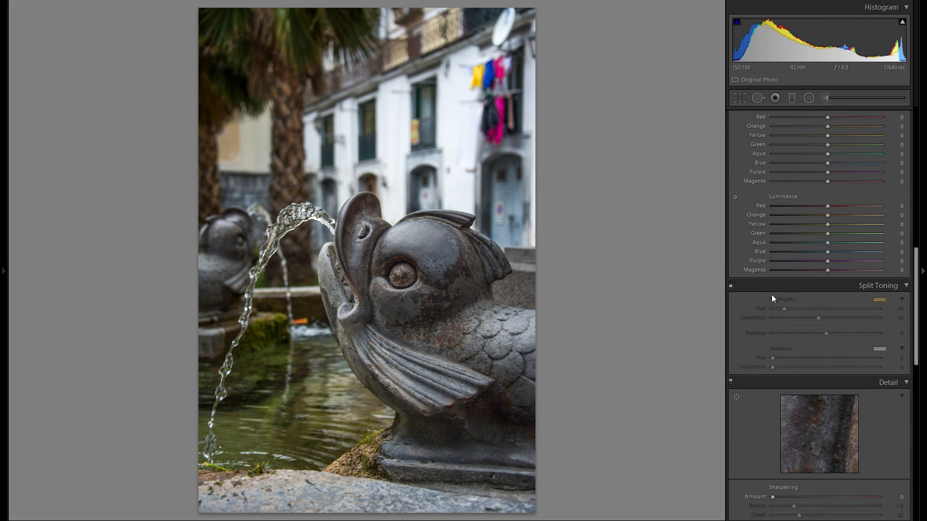
click(730, 285)
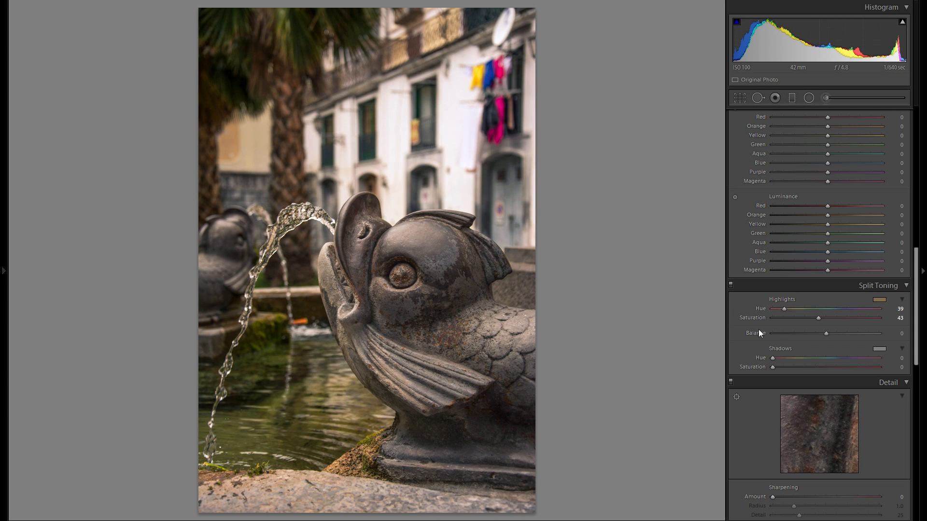
- Set Clarity to +27 and Vibrance to +48 for the whole photo
scroll(758, 332, up, 10)
drag(835, 270, 843, 266)
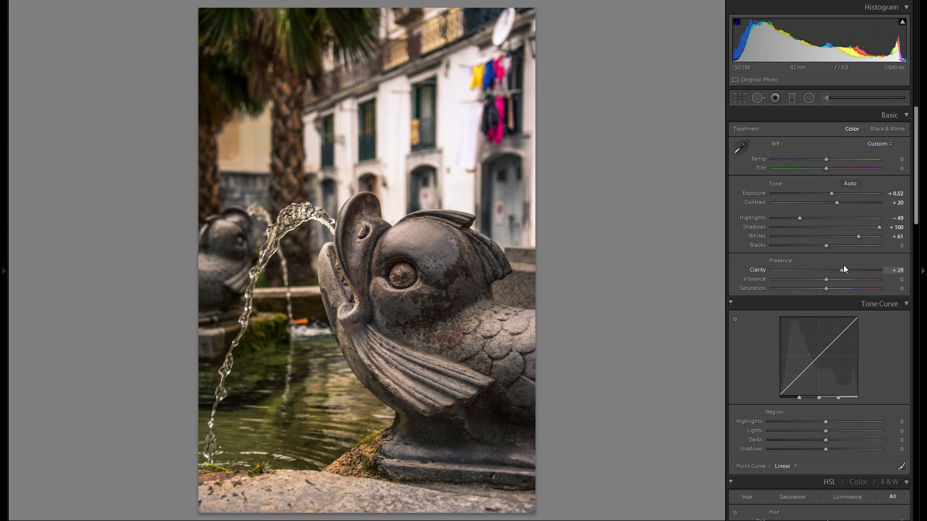
drag(826, 279, 868, 277)
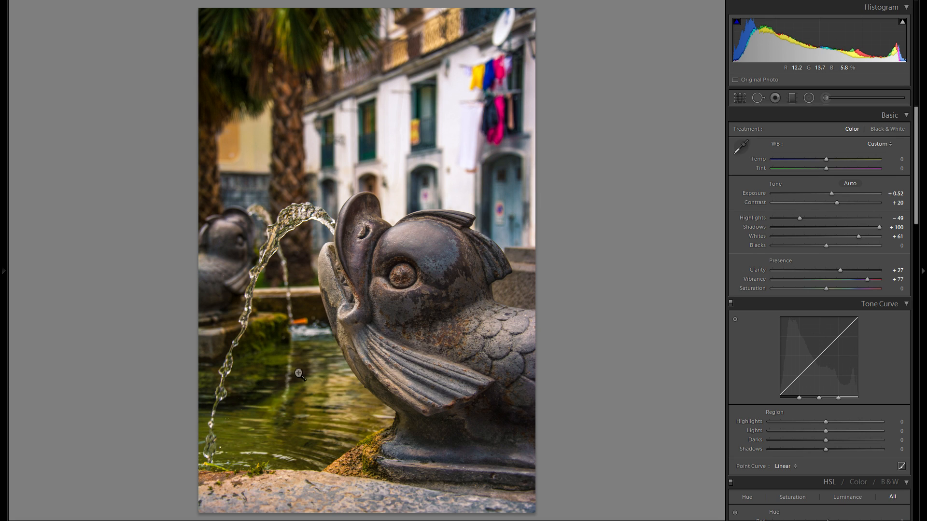
click(838, 280)
drag(838, 279, 851, 280)
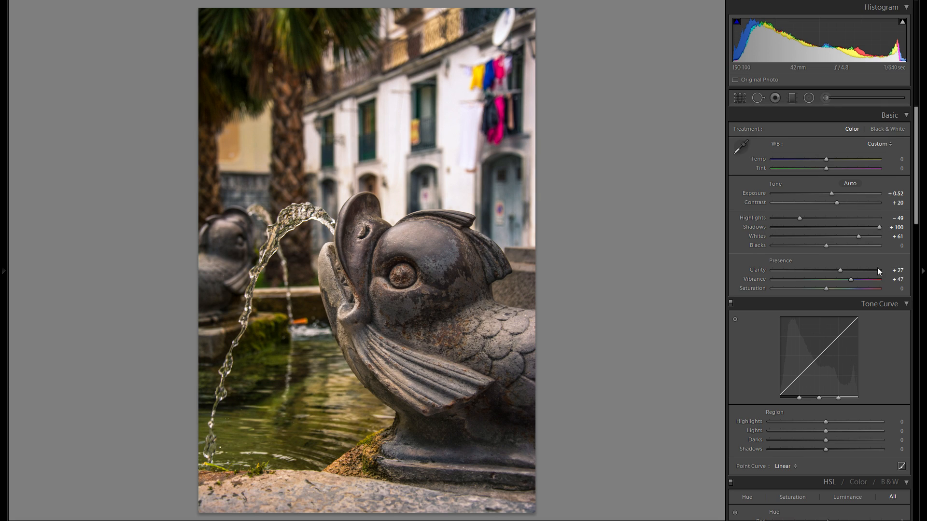
- Desaturate the green water with the targeted HSL saturation adjustment, Yellow at -37 and Green at -36, and compare before and after
scroll(835, 279, down, 5)
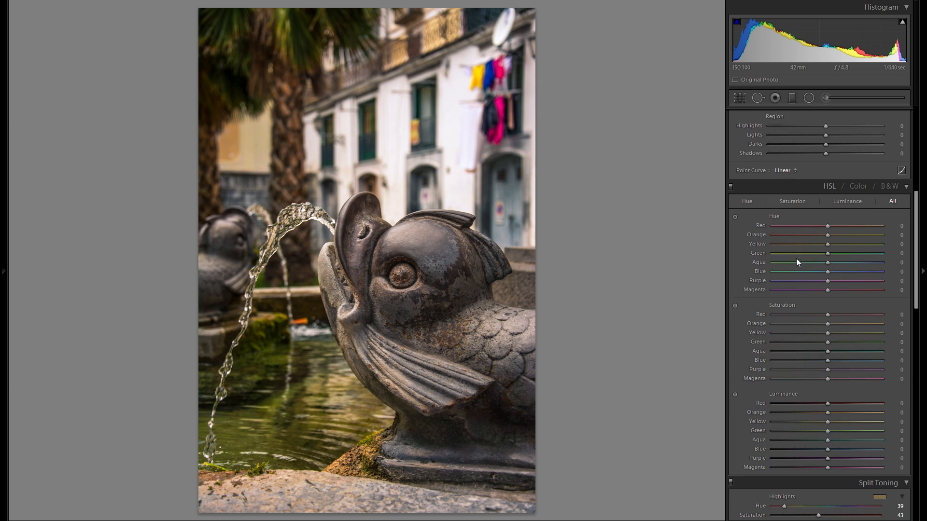
click(731, 307)
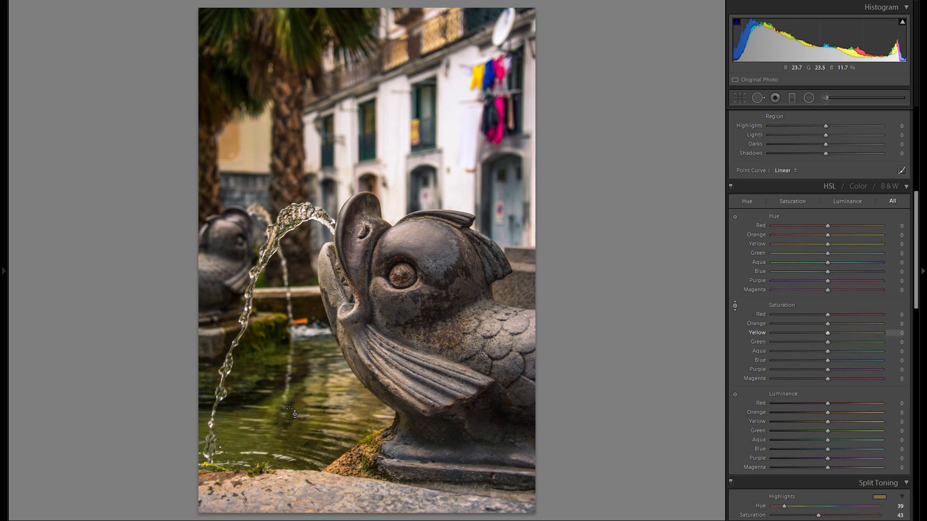
drag(271, 400, 271, 428)
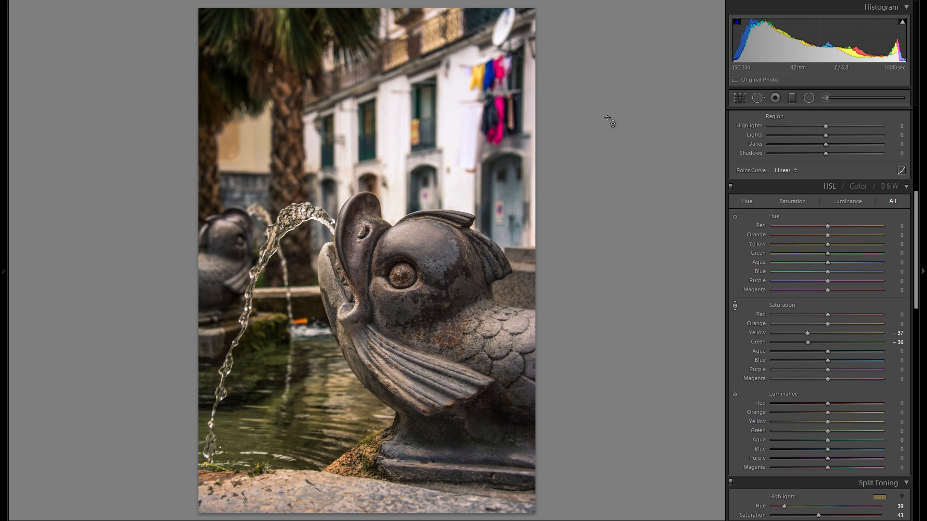
click(730, 187)
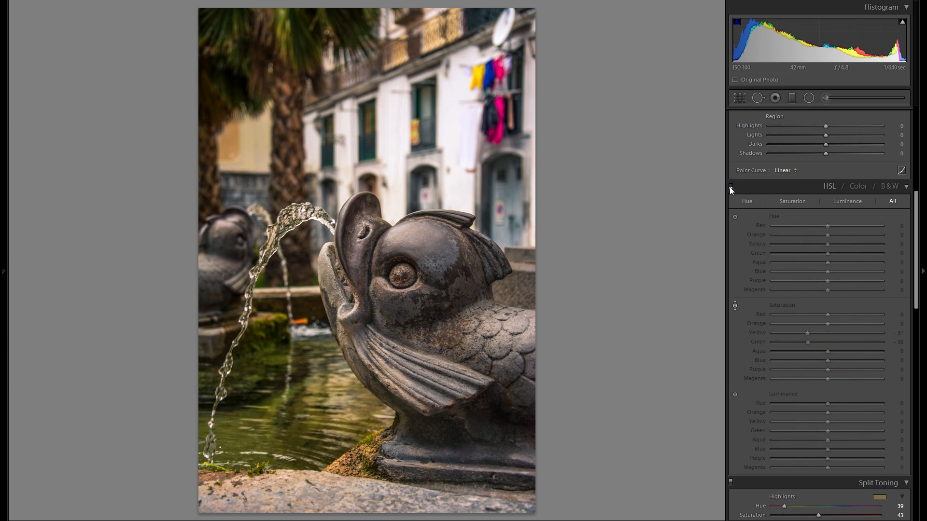
click(731, 187)
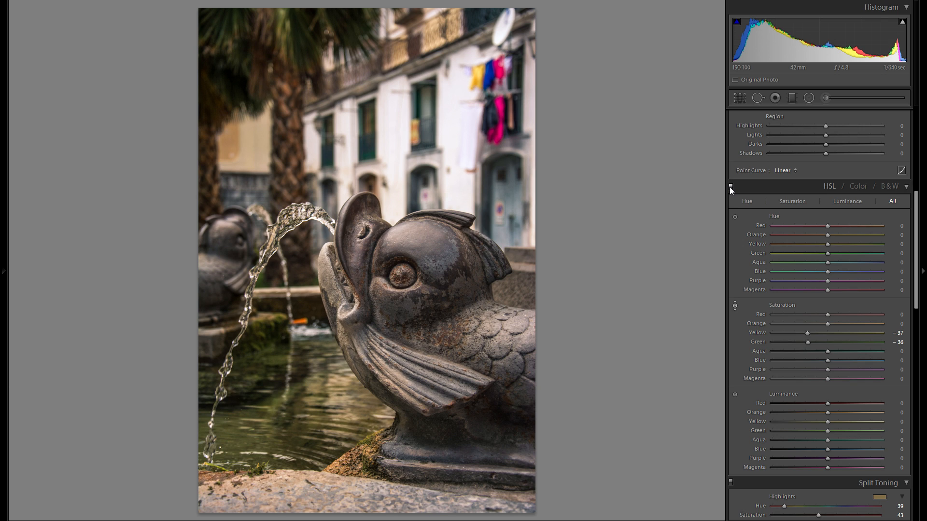
- Paint an Adjustment Brush mask with Saturation 60 and Clarity 0 on the background around the hanging laundry
click(826, 97)
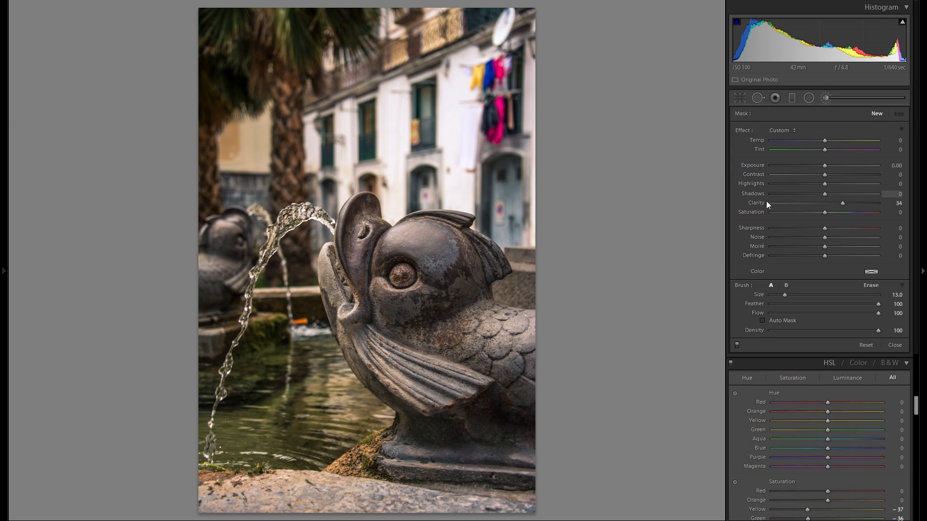
click(856, 213)
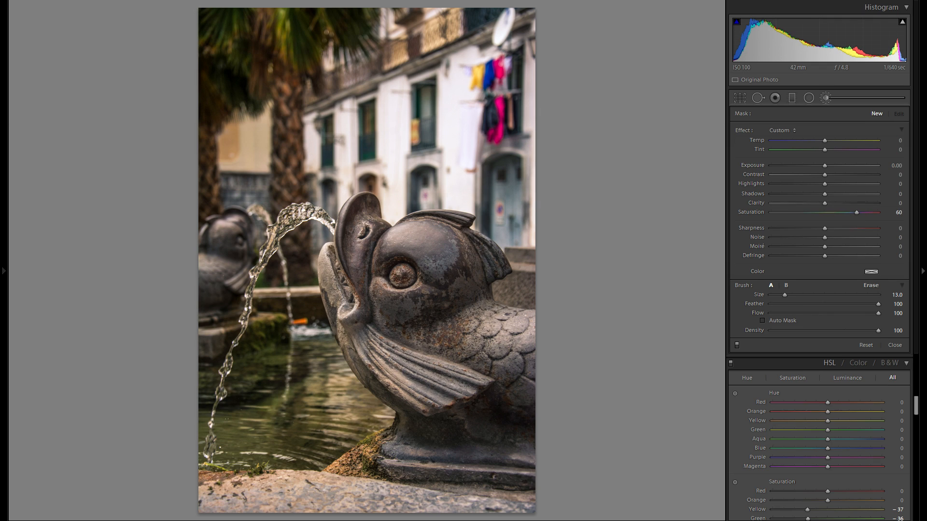
click(493, 80)
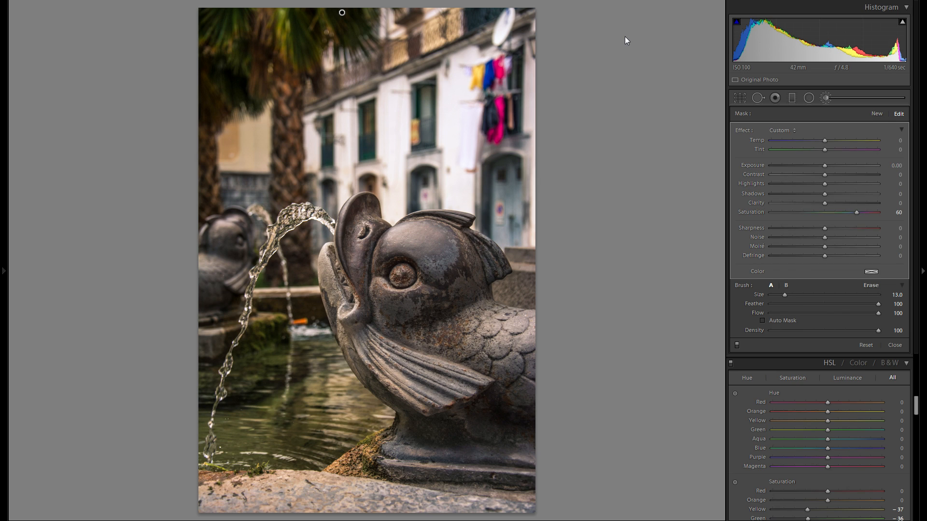
click(823, 98)
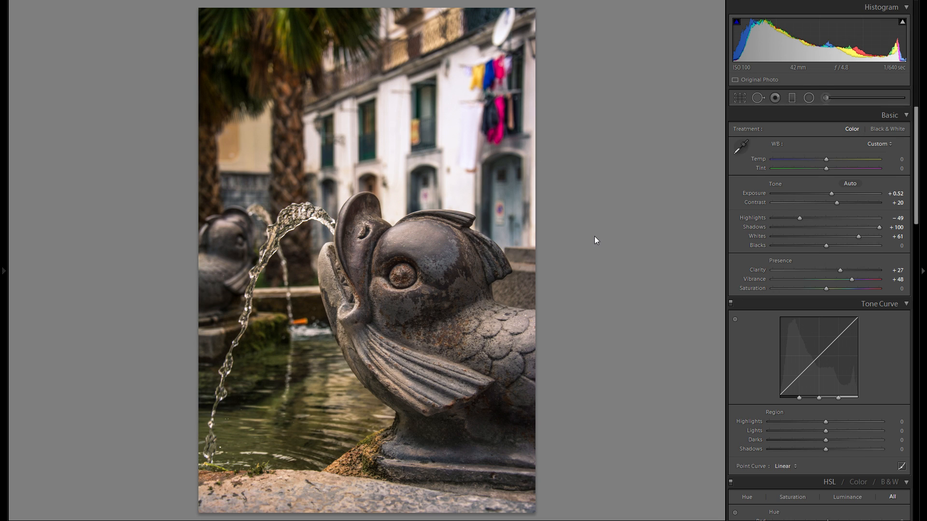
- Compare the earlier Clarity and Vibrance 77 states in the edit history, and return to the latest brush stroke state
scroll(833, 236, down, 8)
scroll(818, 268, up, 2)
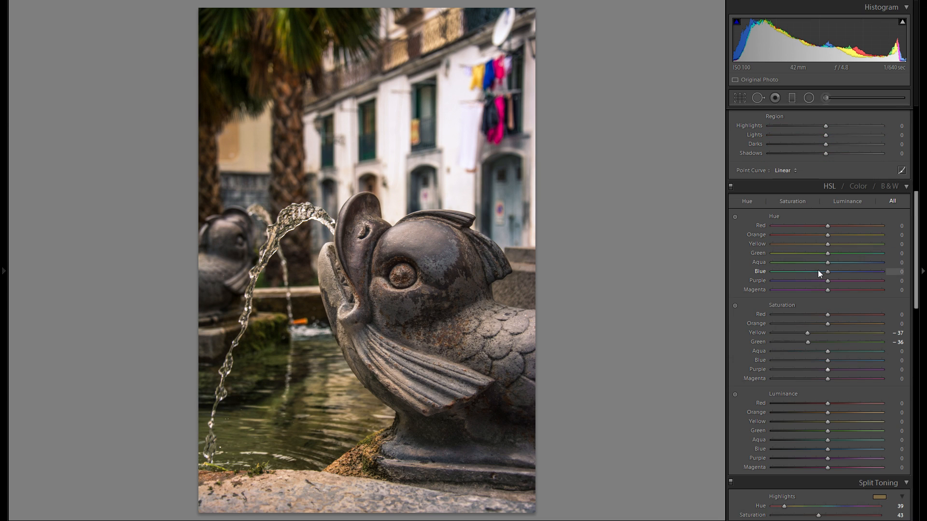
click(7, 289)
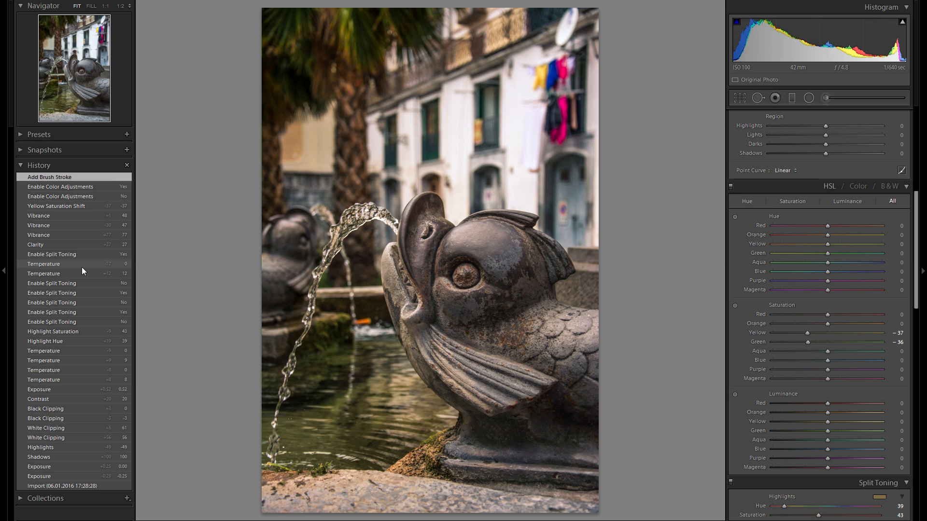
click(79, 236)
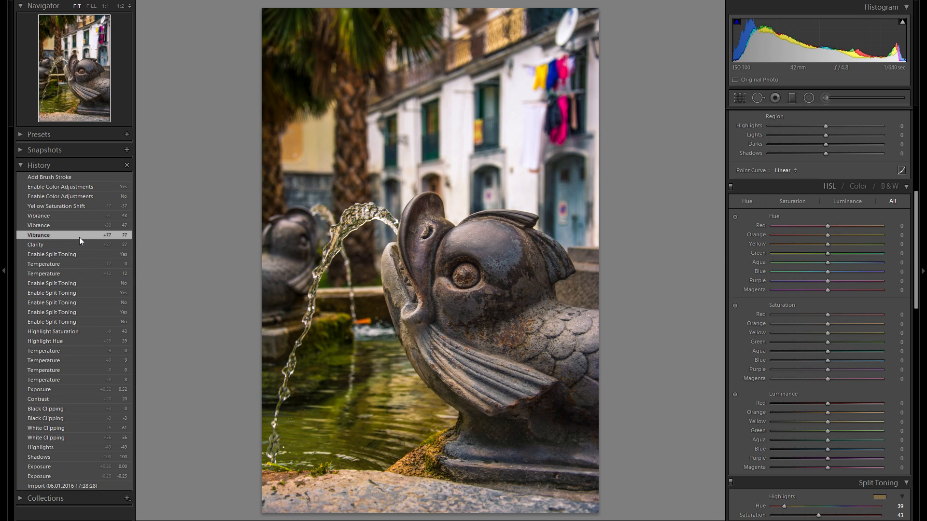
click(76, 246)
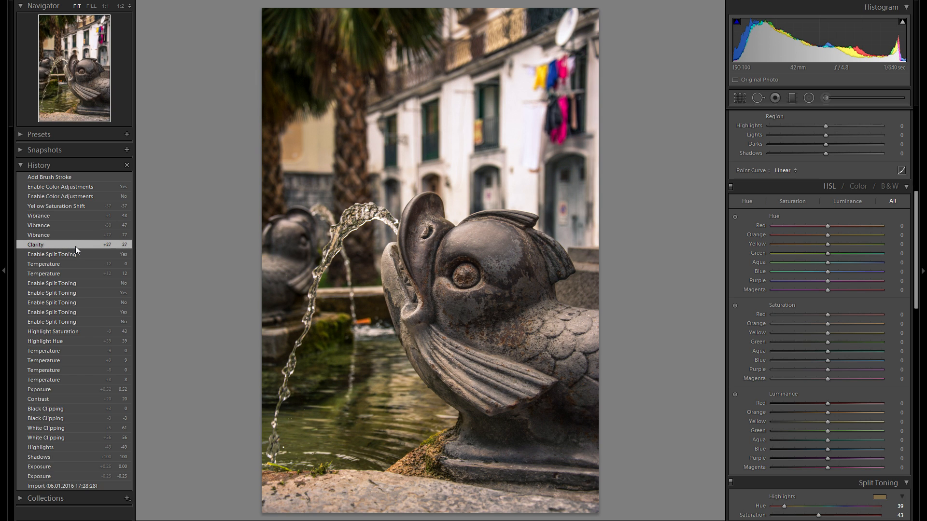
click(71, 239)
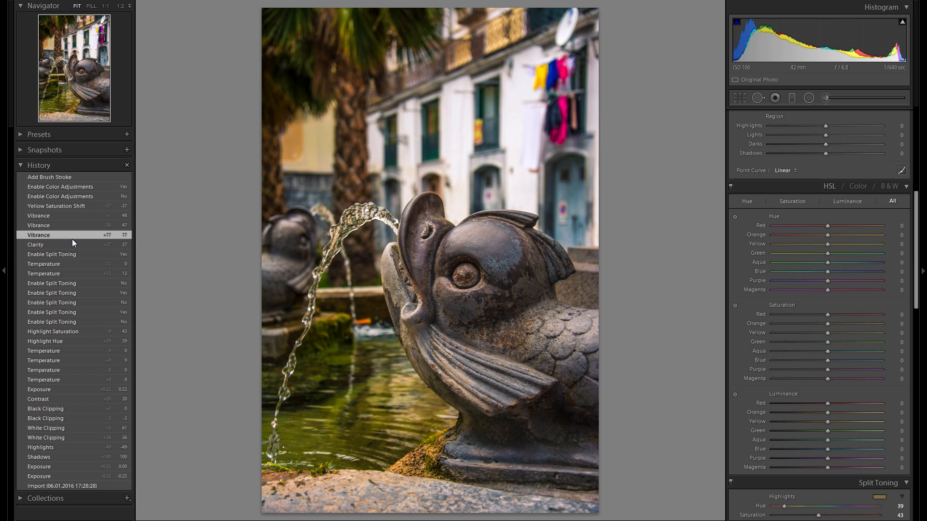
click(76, 177)
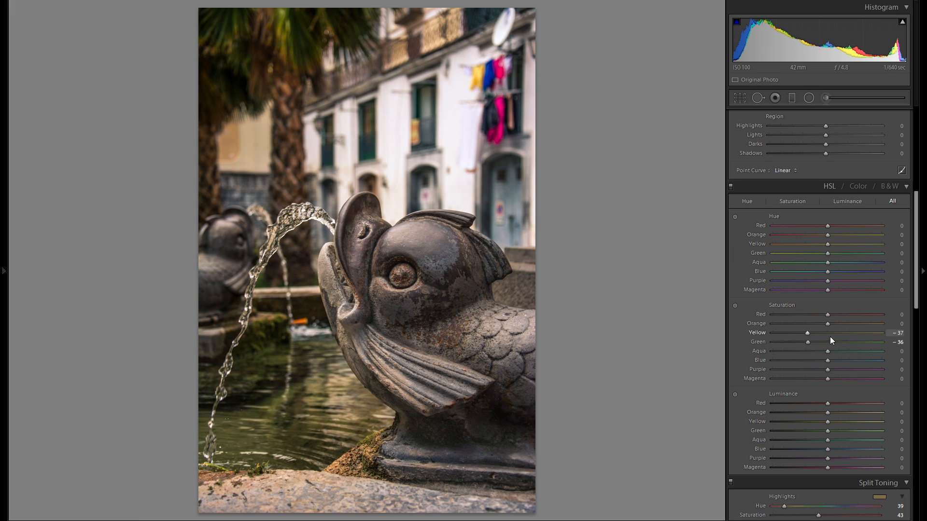
- Brighten the tone curve regions with Highlights at +34, Lights at +12 and Darks at +20, leaving Shadows at 0
scroll(876, 367, up, 6)
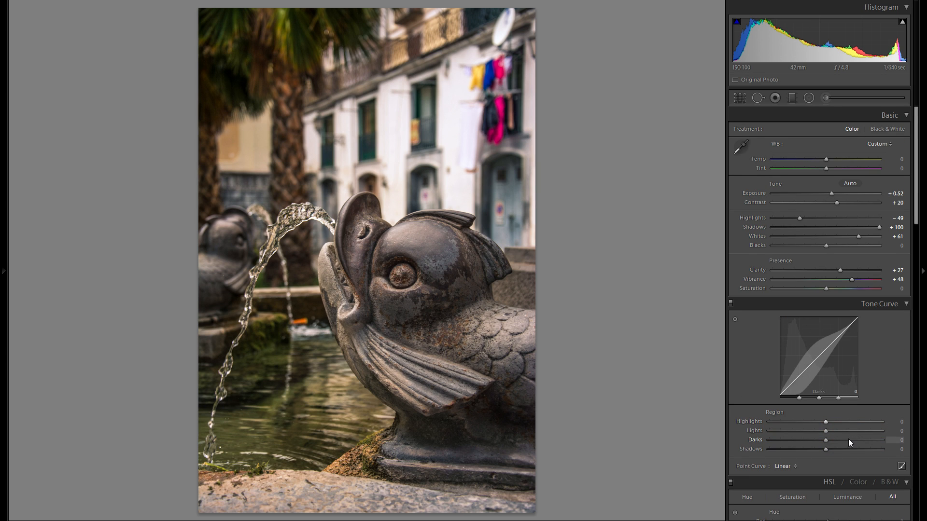
drag(843, 425, 824, 449)
double_click(750, 450)
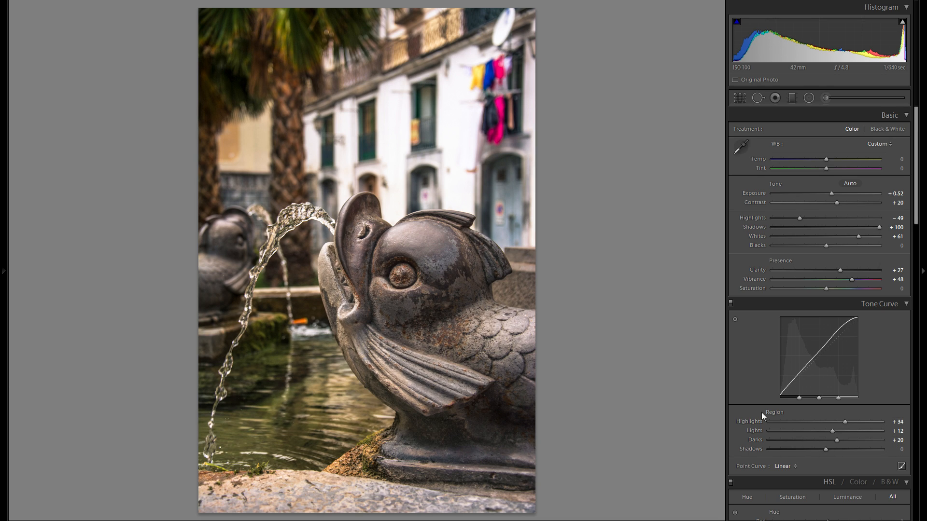
scroll(783, 452, down, 3)
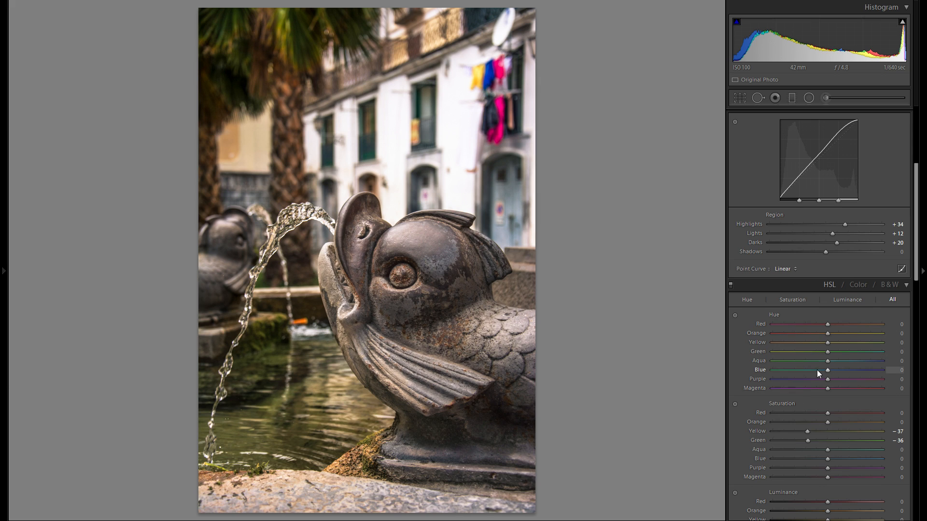
- Add a Highlight Priority post-crop vignette with Amount -16 and Midpoint 43
scroll(817, 370, down, 4)
scroll(811, 386, down, 10)
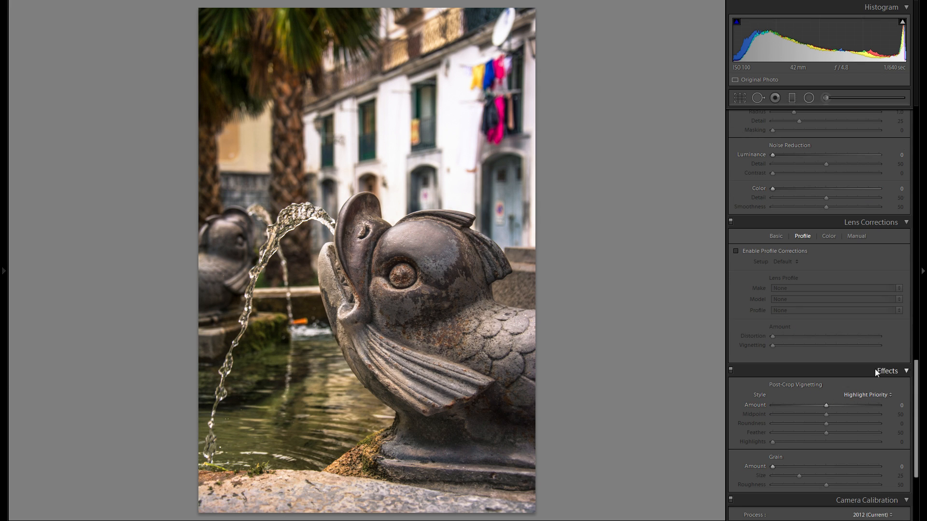
scroll(875, 369, down, 5)
mouse_move(826, 306)
mouse_down()
mouse_move(814, 302)
mouse_move(820, 320)
mouse_move(818, 305)
mouse_up()
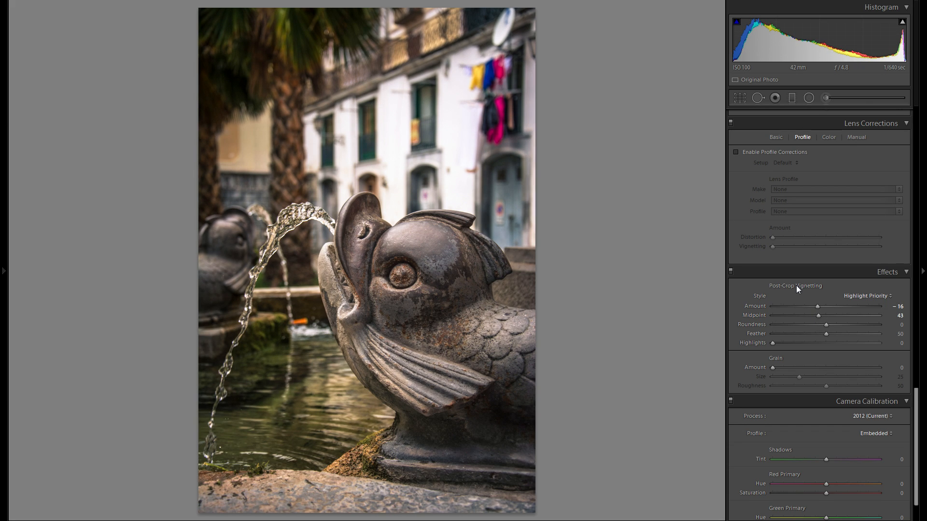
- Compare the photo with the vignette off and on, and view the whole edit side by side before and after
click(731, 271)
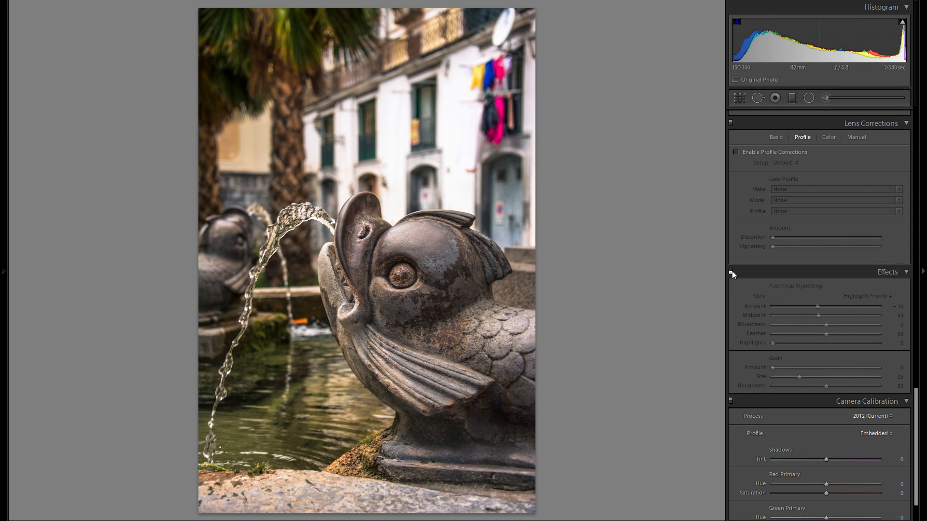
click(732, 271)
scroll(818, 326, up, 15)
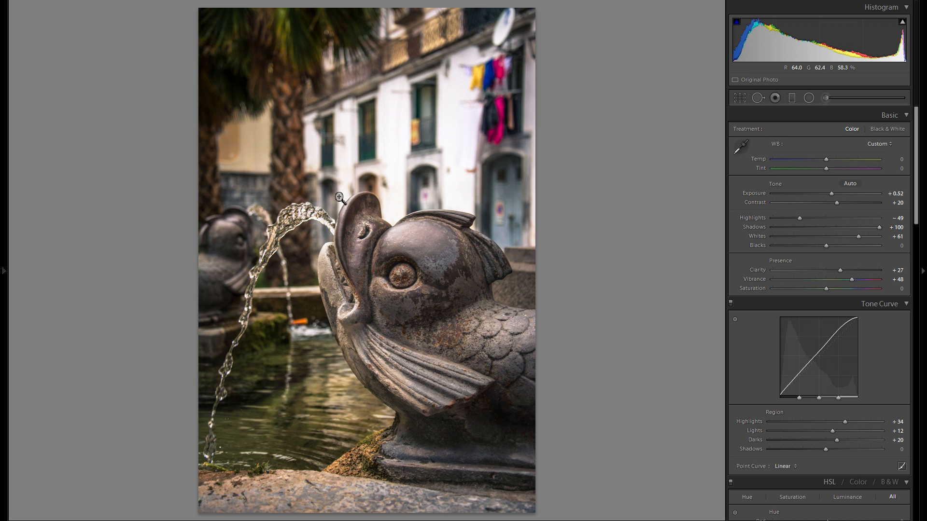
key(y)
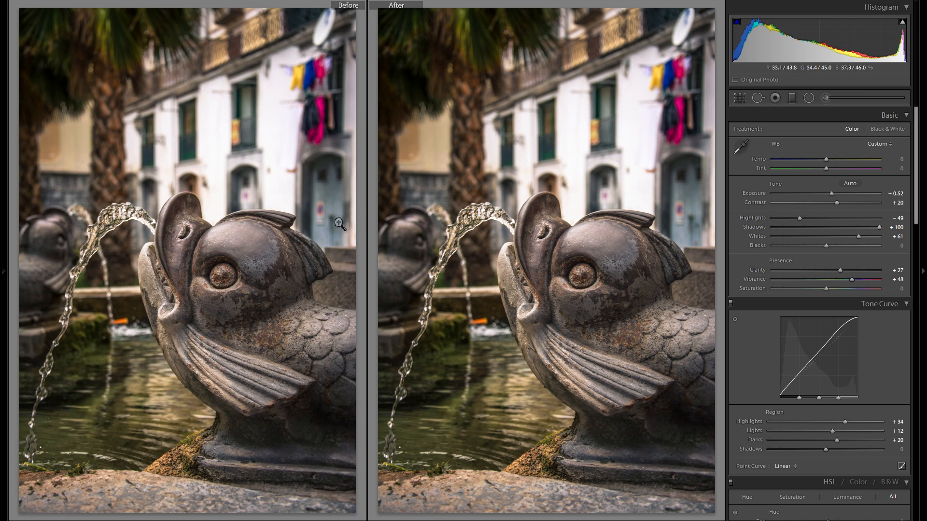
key(y)
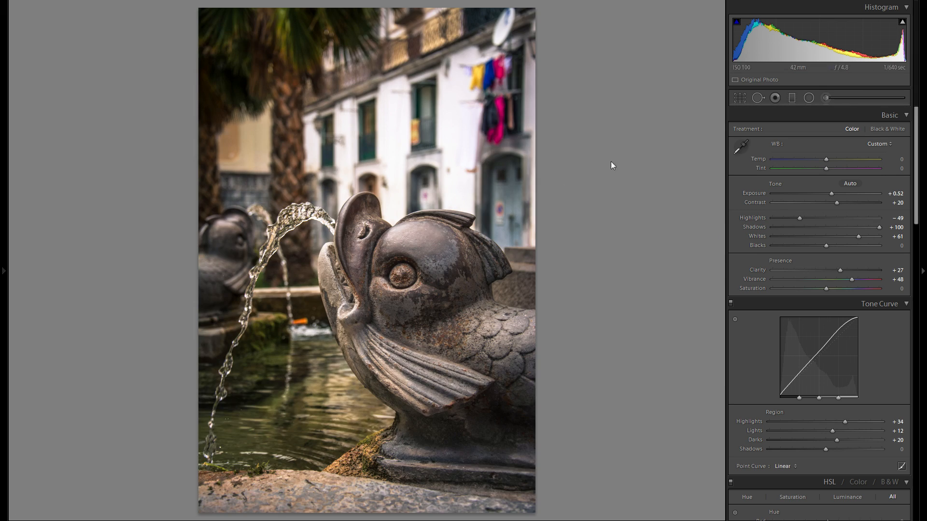
- Place an inverted-mask Radial Filter over the fish's face with Saturation reset to 0, Exposure 0.49 and Feather 100
click(808, 98)
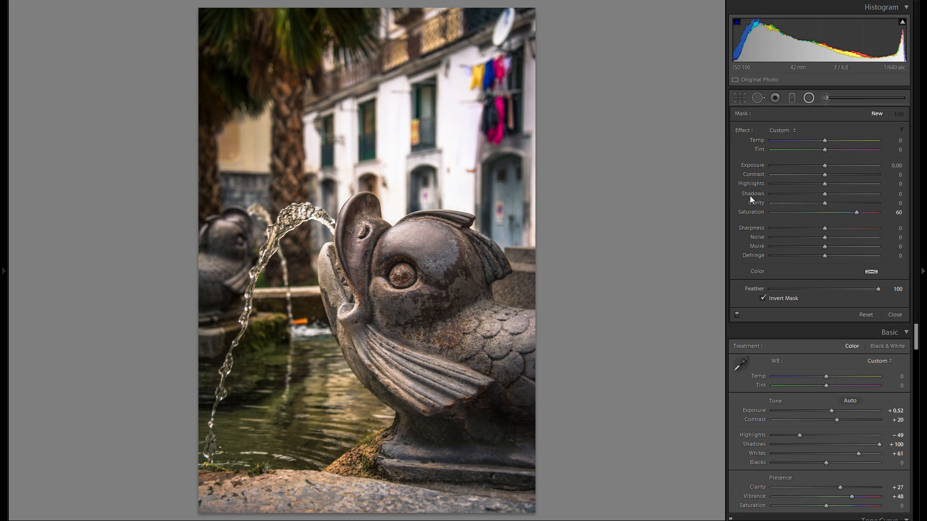
double_click(757, 213)
mouse_move(402, 318)
mouse_down()
mouse_move(564, 357)
mouse_move(586, 342)
mouse_move(449, 337)
mouse_up()
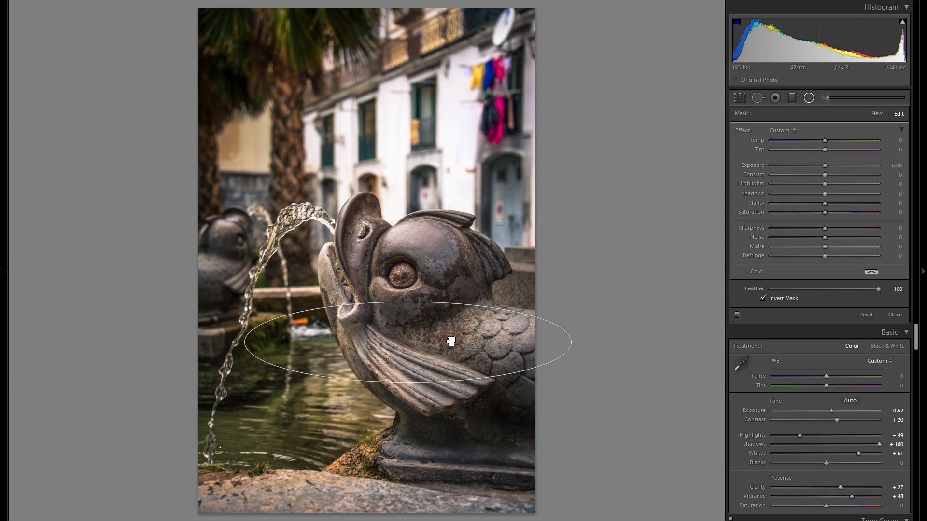
drag(828, 166, 833, 165)
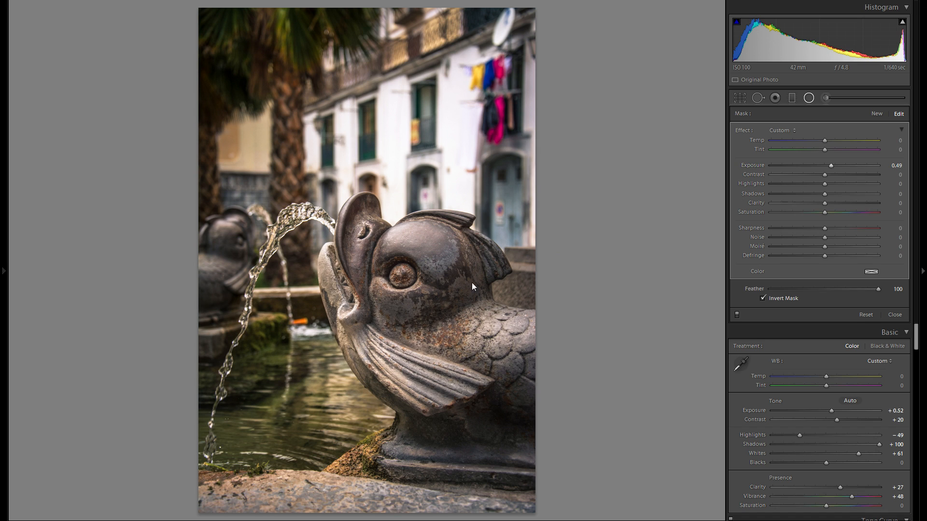
drag(415, 300, 404, 271)
- Duplicate the brightening radial filter onto the mossy rock at the statue's base and onto the building's upper balconies
right_click(414, 280)
click(431, 290)
drag(430, 292, 400, 470)
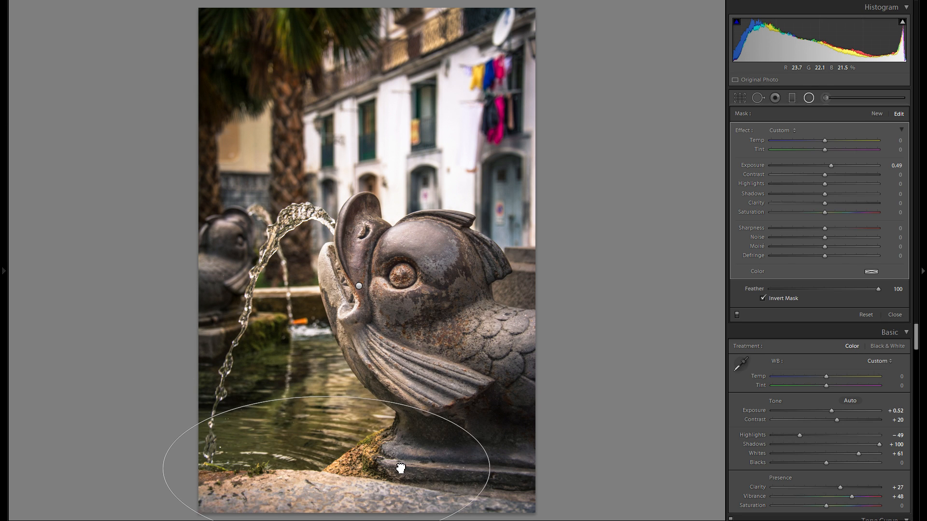
drag(332, 419, 472, 58)
right_click(384, 453)
click(396, 463)
click(396, 459)
- Duplicate the brightening filter once more, rotate it upright over the palm trunk, and finish editing it
right_click(471, 52)
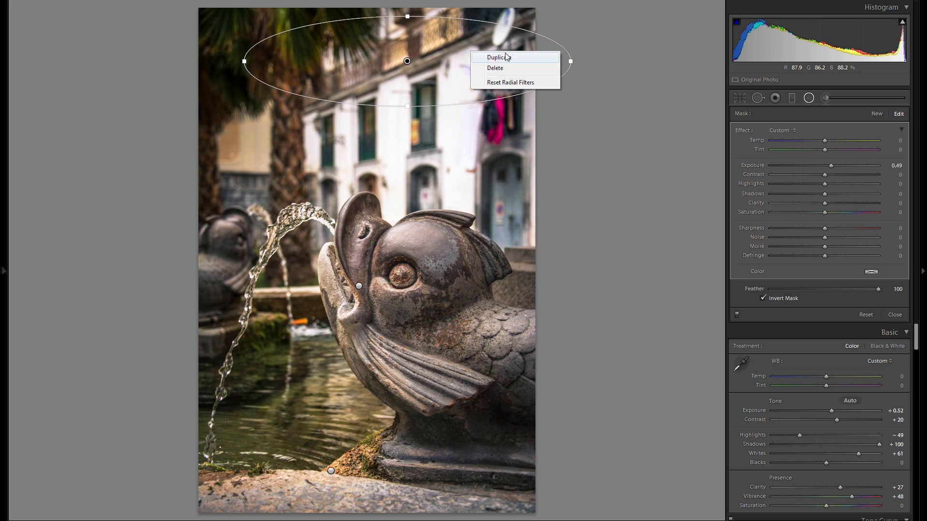
click(502, 57)
drag(476, 97, 323, 189)
drag(411, 131, 329, 34)
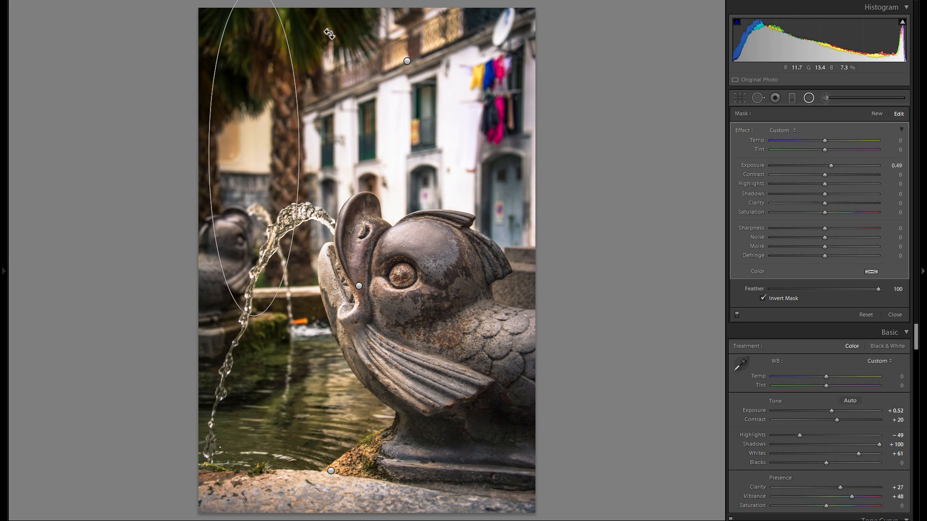
drag(273, 66, 300, 46)
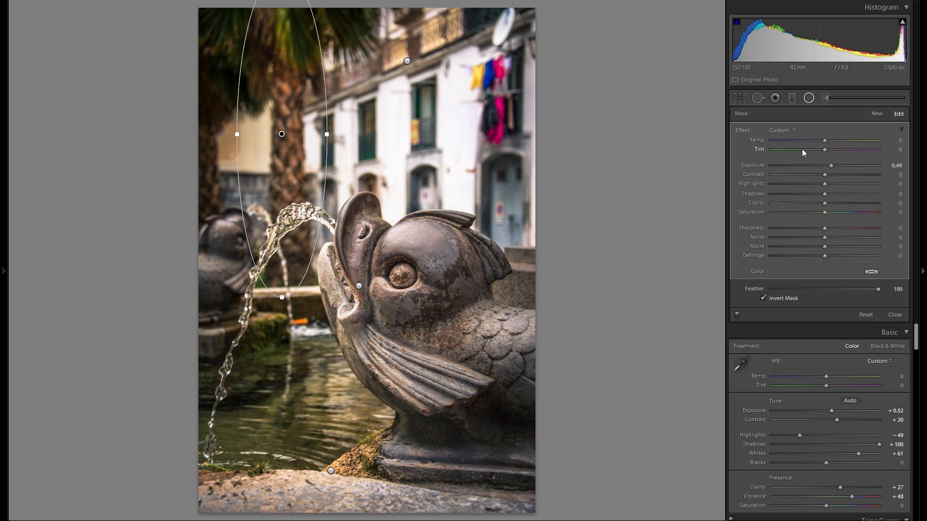
key(Return)
- Draw a new radial filter over the fish's body at the photo's right edge with Exposure -1.72 and Contrast 49
drag(837, 165, 823, 165)
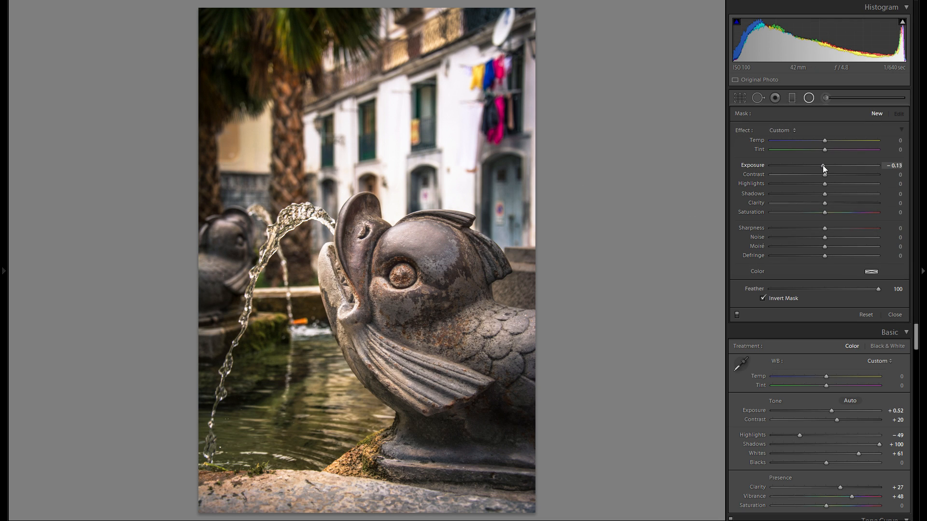
mouse_move(421, 352)
mouse_down()
mouse_move(573, 381)
mouse_move(600, 414)
mouse_up()
drag(468, 352, 589, 333)
drag(823, 165, 848, 178)
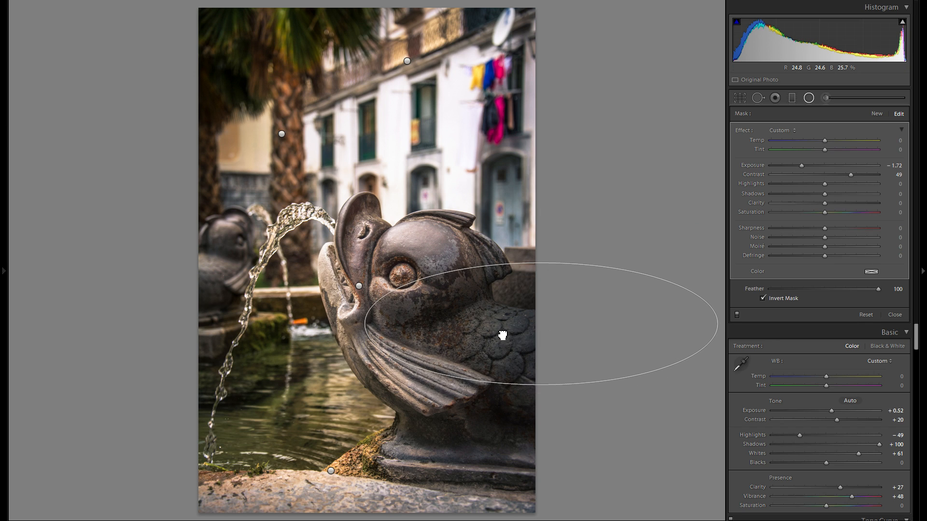
- Duplicate the darkening filter onto the stone below the statue and set the copy's Exposure to -1.14
right_click(518, 333)
click(536, 336)
drag(497, 330, 440, 507)
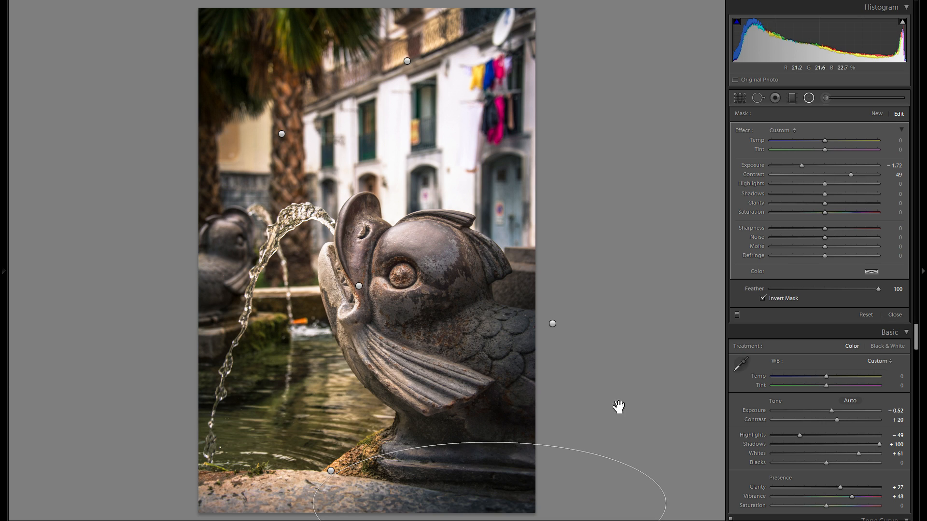
click(810, 165)
- Duplicate the darkening filter onto the photo's bottom-left corner and onto the second fish at the left edge
right_click(490, 503)
click(548, 492)
drag(525, 497, 165, 255)
right_click(241, 499)
click(273, 503)
drag(342, 255, 232, 257)
- Duplicate the darkening filter over the white facade, shape it into an upright ellipse, and set Exposure -0.89 and Contrast 22
right_click(217, 252)
click(234, 256)
mouse_move(376, 179)
mouse_down()
mouse_move(326, 182)
mouse_move(385, 174)
mouse_move(380, 166)
mouse_up()
drag(365, 87, 365, 75)
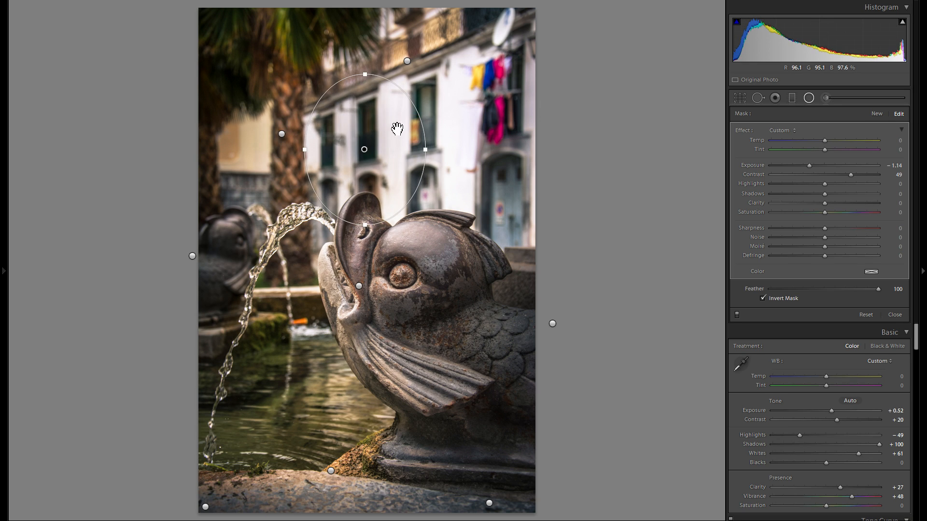
drag(428, 149, 391, 149)
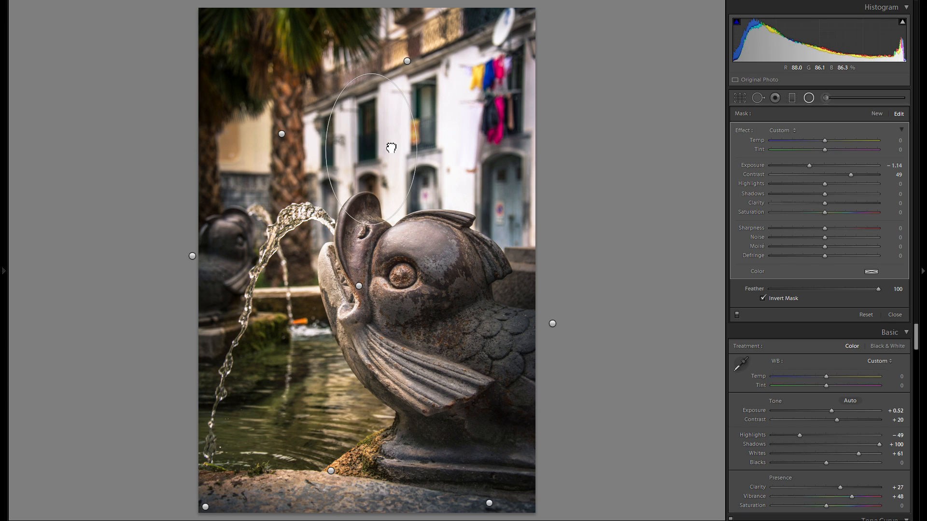
click(812, 164)
drag(851, 175, 836, 175)
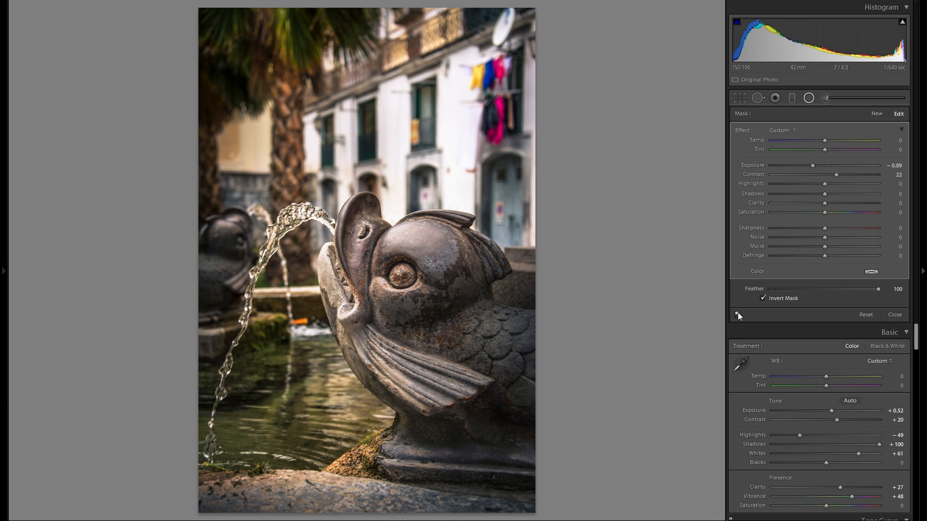
- Compare the photo with all radial filters off and on, leaving them enabled
click(737, 315)
click(737, 315)
click(737, 315)
click(737, 314)
click(738, 314)
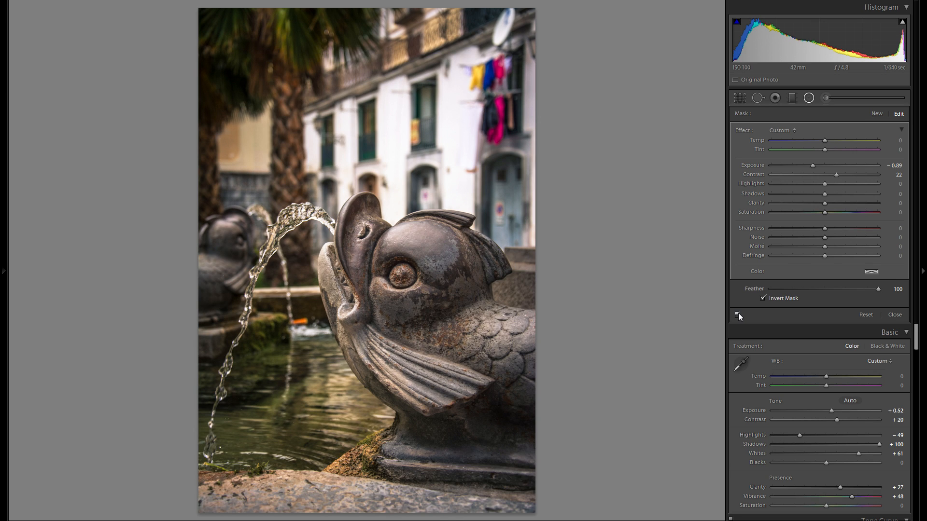
click(738, 314)
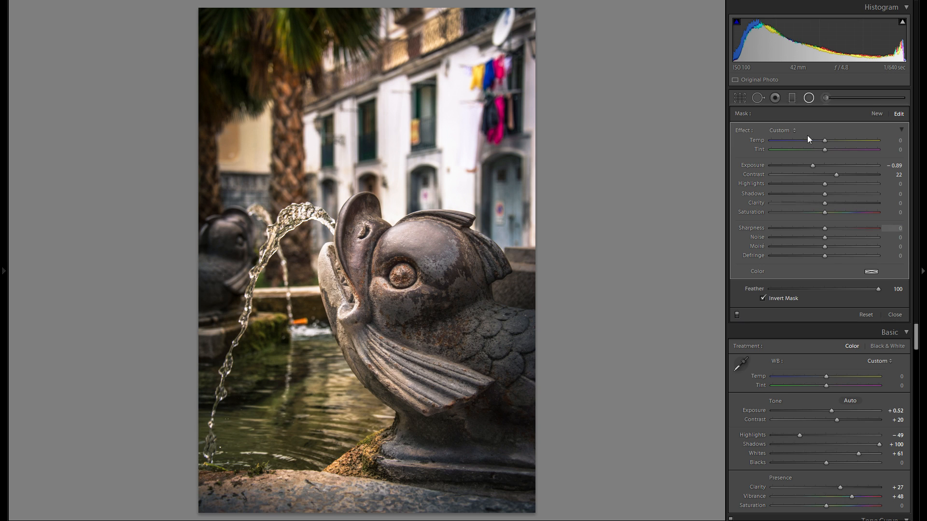
- Close the Radial Filter and compare the original and finished photo side by side
click(809, 98)
key(y)
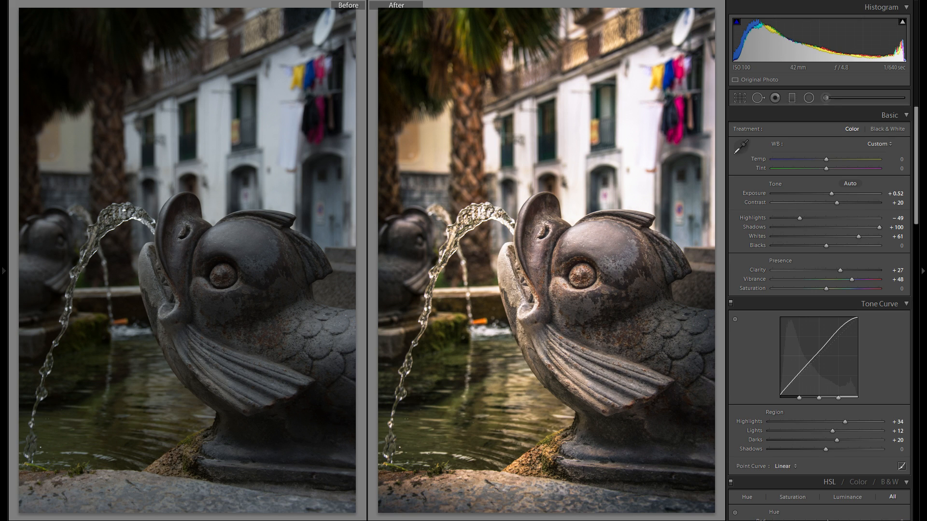
key(y)
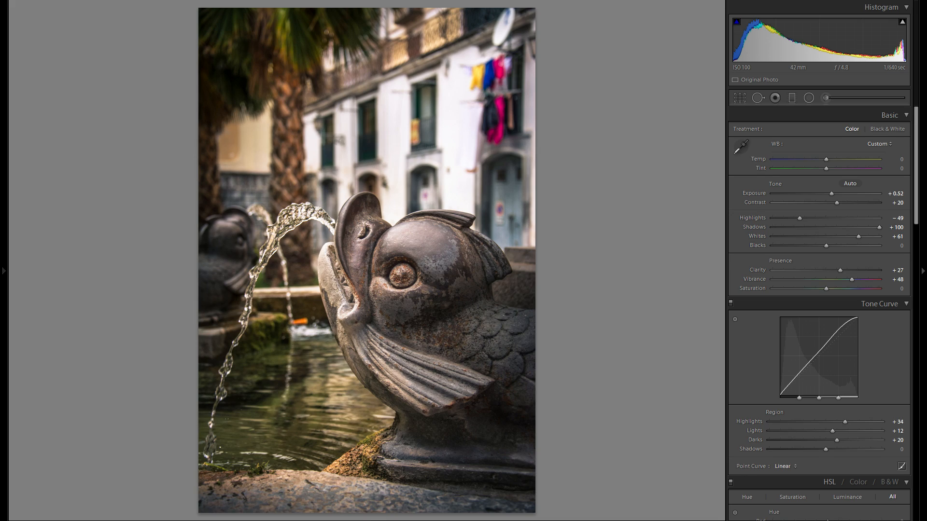